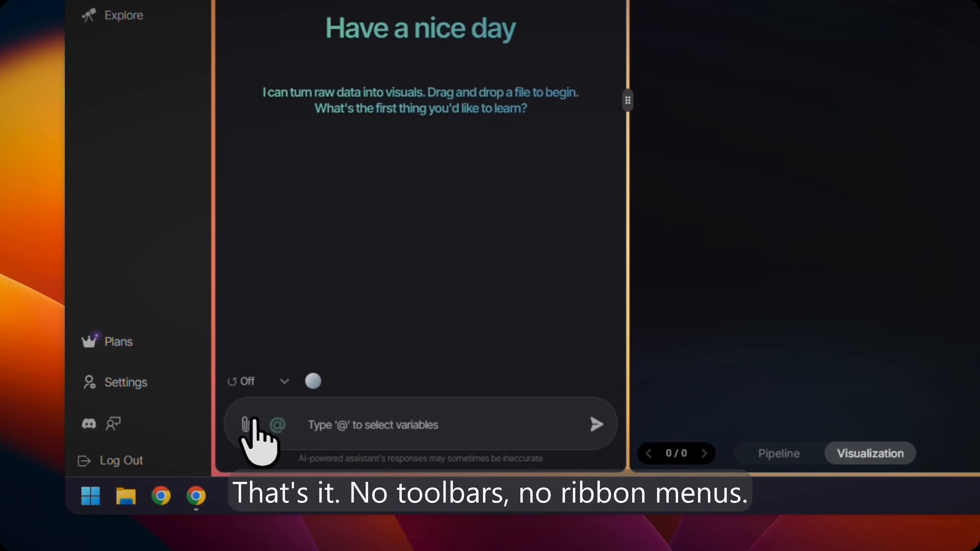
- Add the airbnb.csv file to the new chat as a data source and load it
left_click(165, 465)
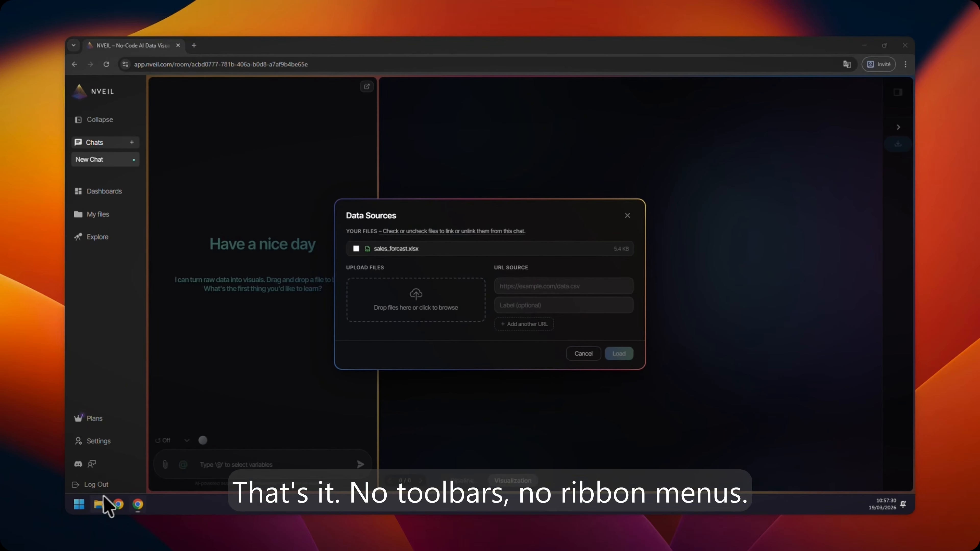
left_click_drag(78, 413, 422, 307)
left_click(617, 352)
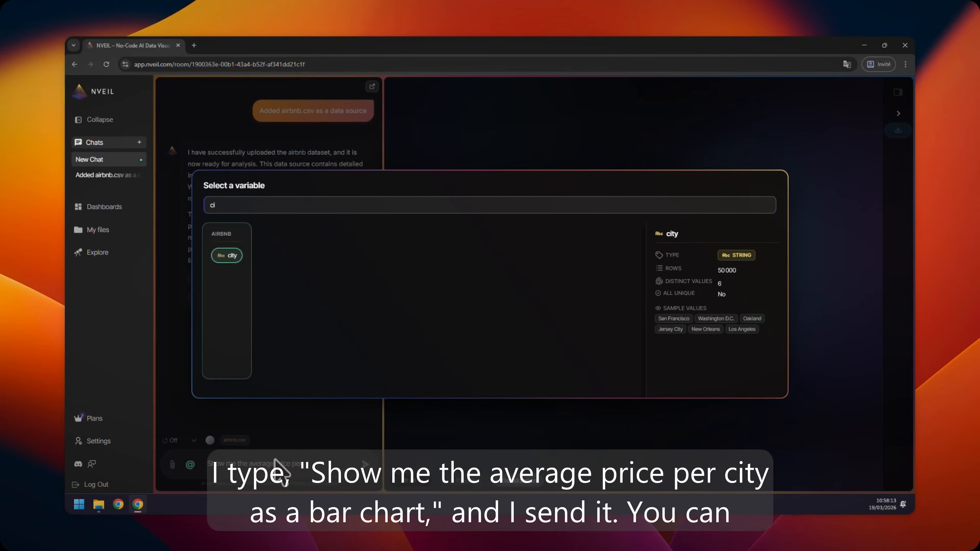
- Ask the chat to show the average price per city as a bar chart, then widen the chart area and inspect the bars
key("Return")
type("a")
type(" bar chart")
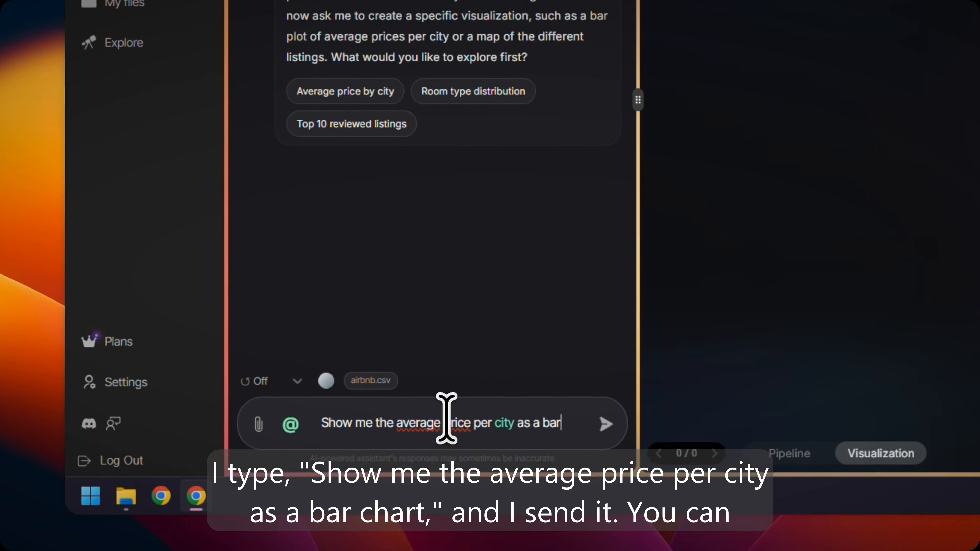
key("Return")
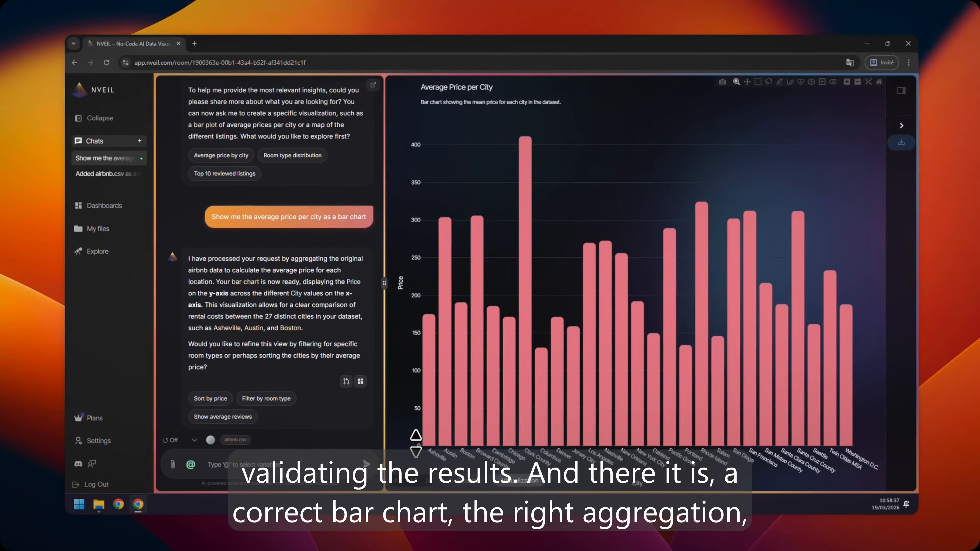
left_click_drag(383, 285, 371, 285)
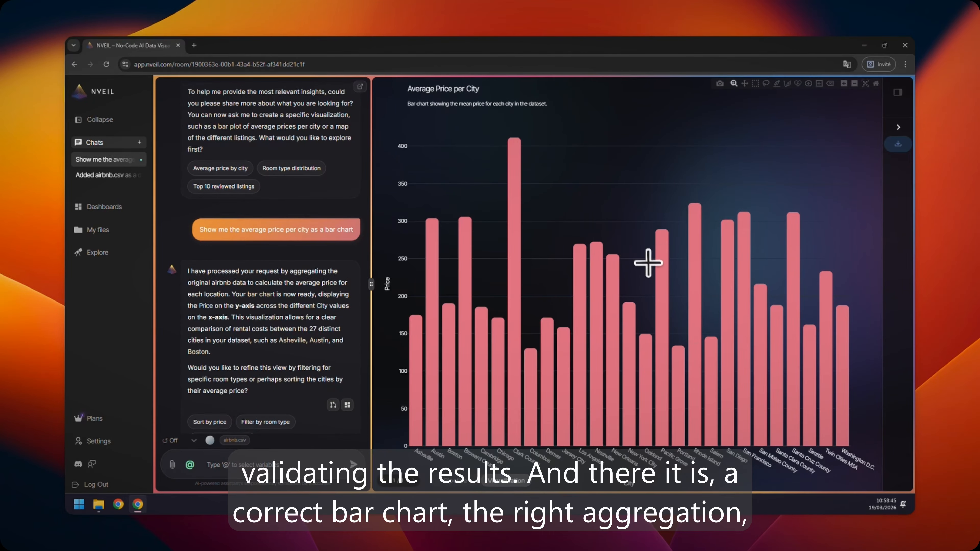
left_click_drag(650, 222, 525, 448)
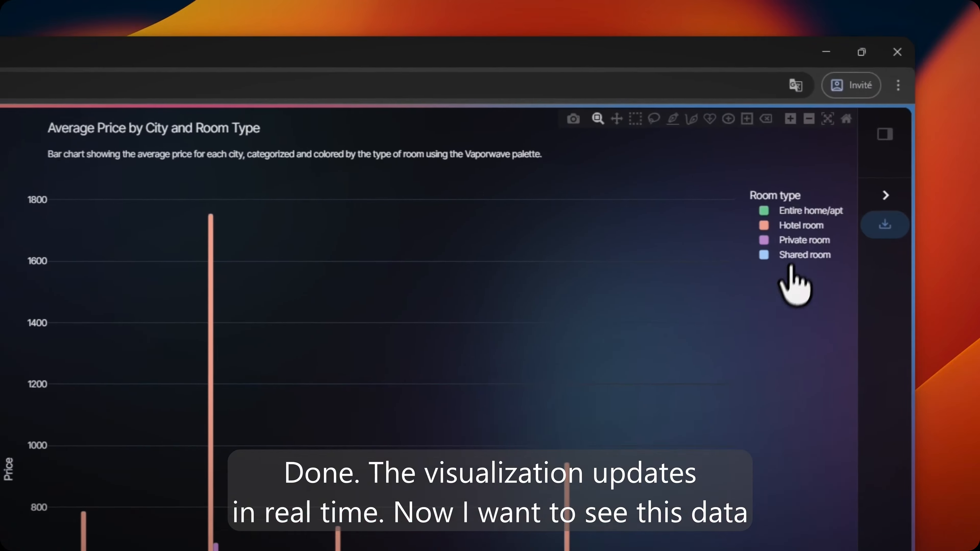
- Hide and restore the Hotel room series in the chart colored by room type, and inspect the bars across cities
left_click(849, 144)
left_click(849, 145)
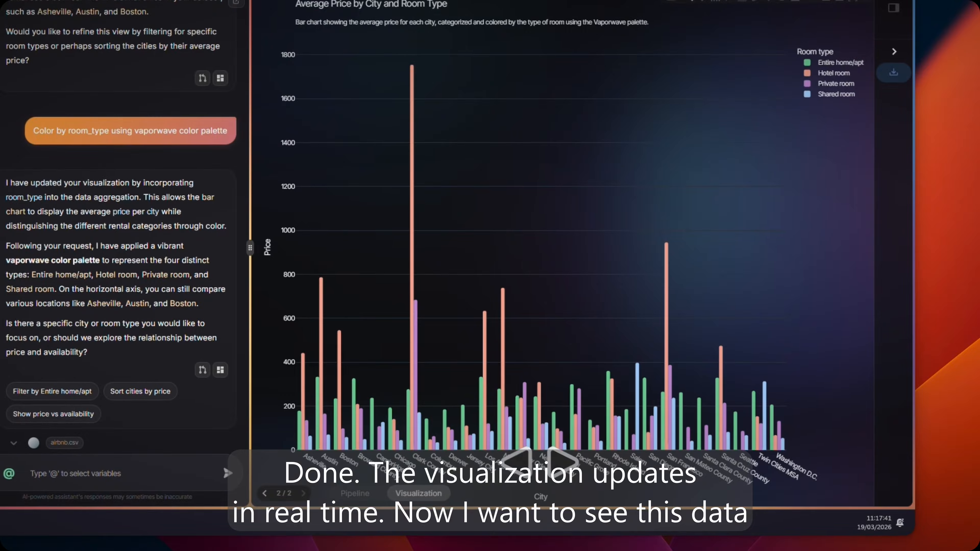
left_click_drag(457, 275, 580, 463)
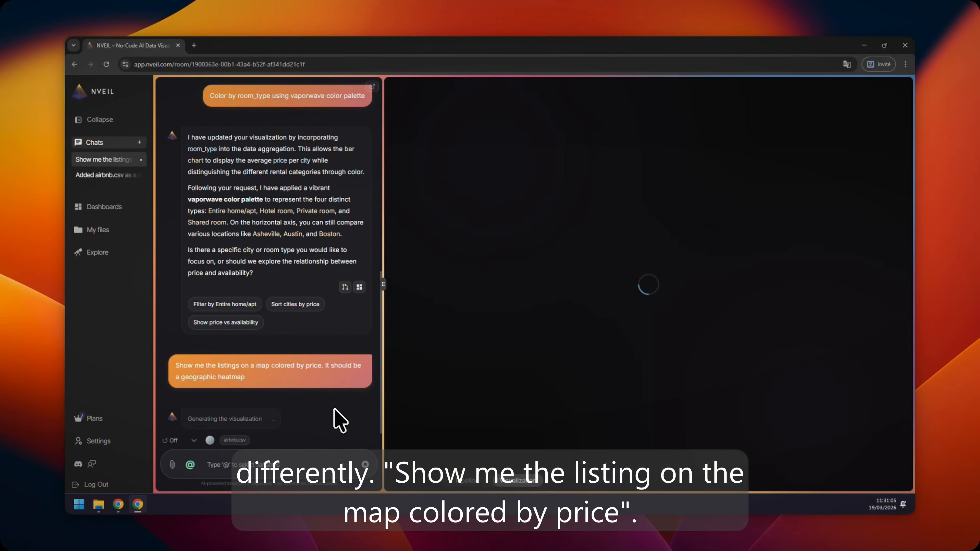
- Examine the geographic price heatmap of the listings, focusing on the New York area
scroll(712, 278, "up", 5)
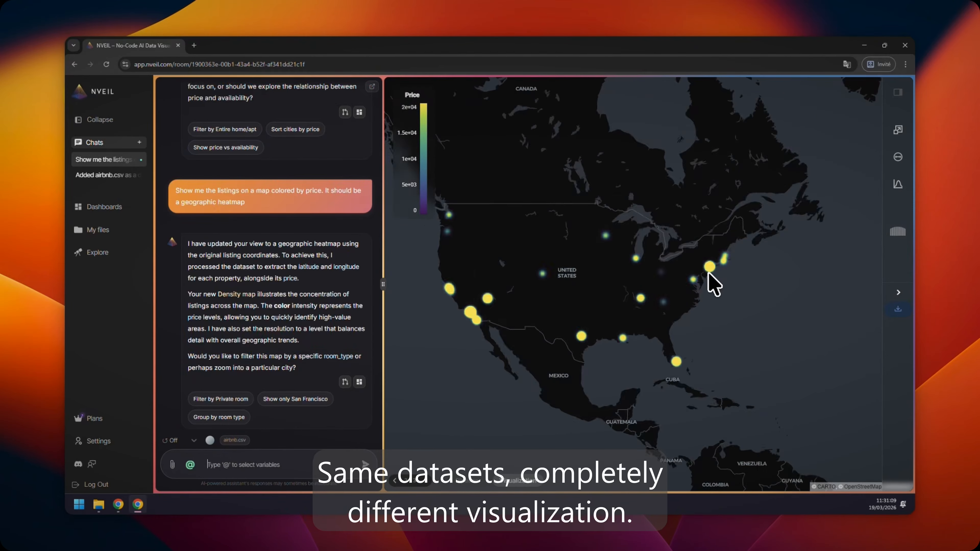
scroll(714, 257, "up", 5)
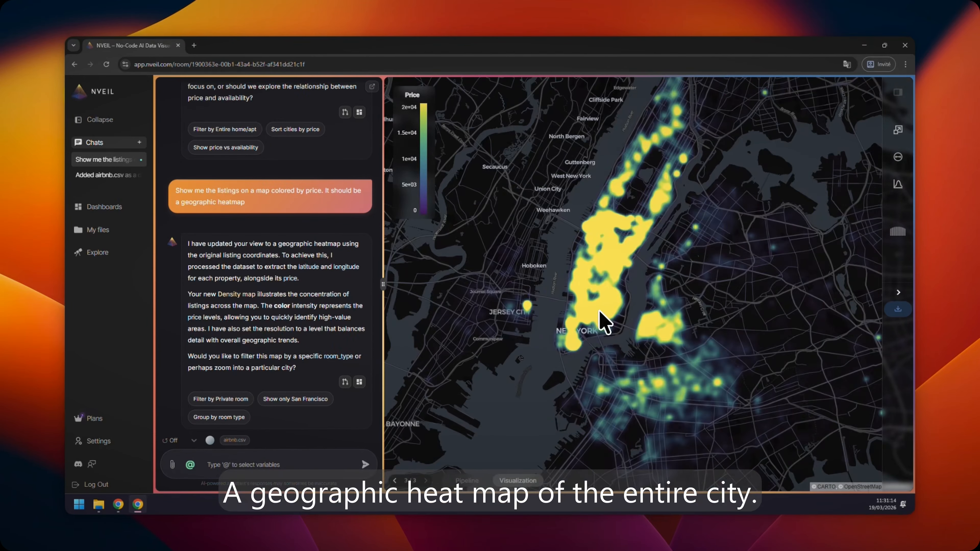
left_click_drag(626, 298, 616, 314)
- Try a lower smoothing intensity on the heatmap and inspect the listings around lower Manhattan street by street
mouse_move(869, 168)
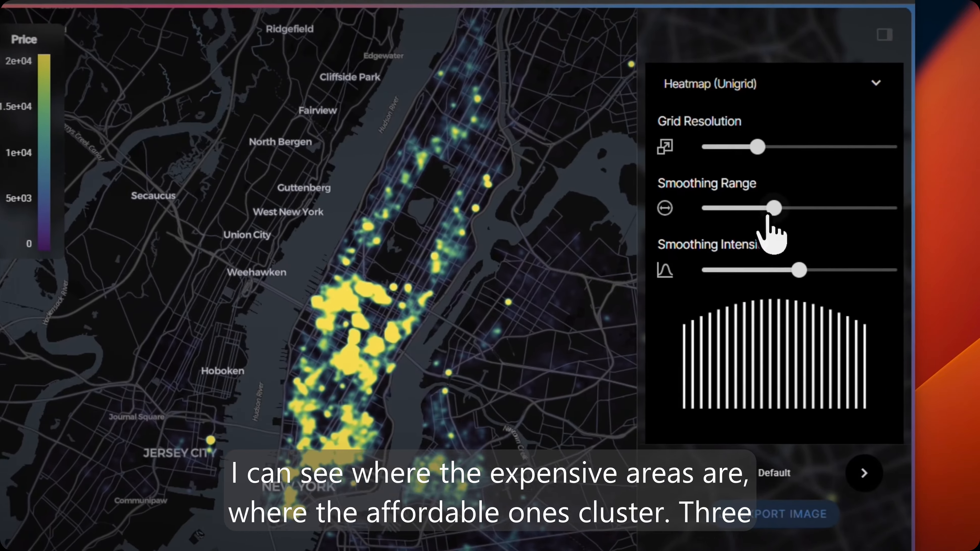
left_click_drag(850, 225, 807, 225)
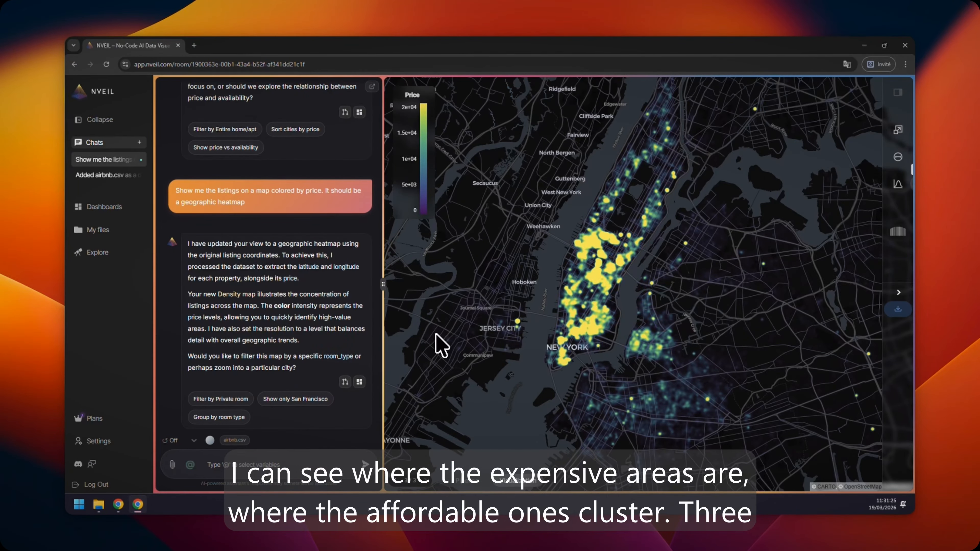
scroll(559, 316, "up", 5)
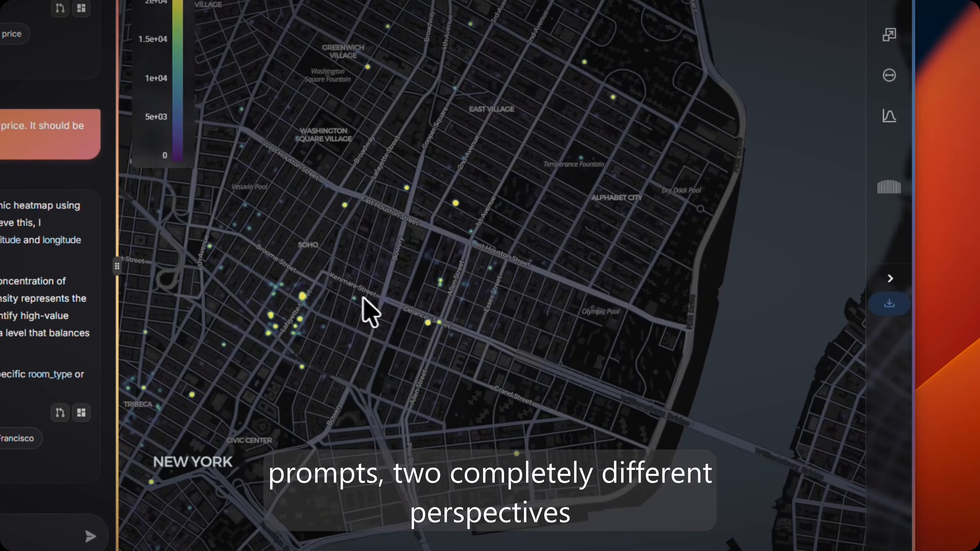
scroll(369, 312, "down", 5)
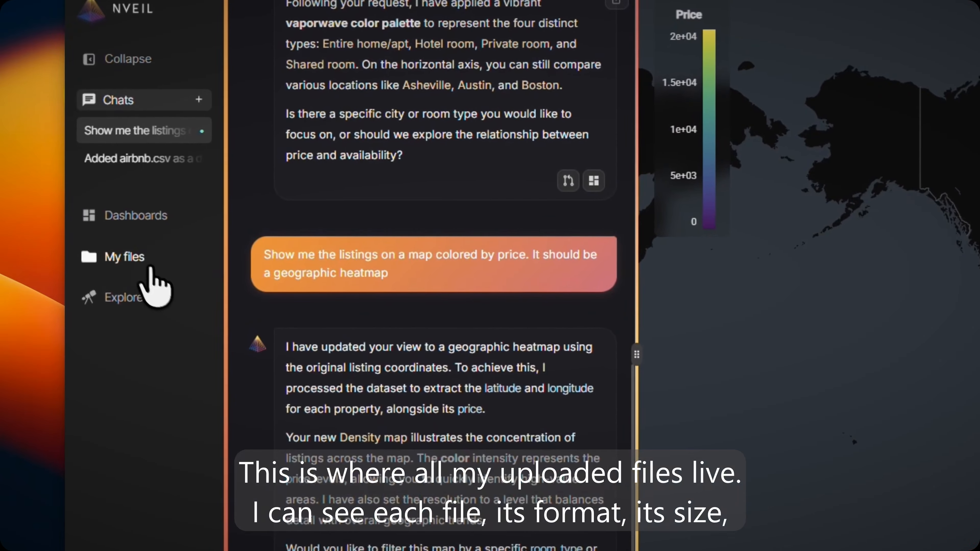
- View the uploaded files and the file upload options, closing the upload dialog without adding anything
left_click(105, 231)
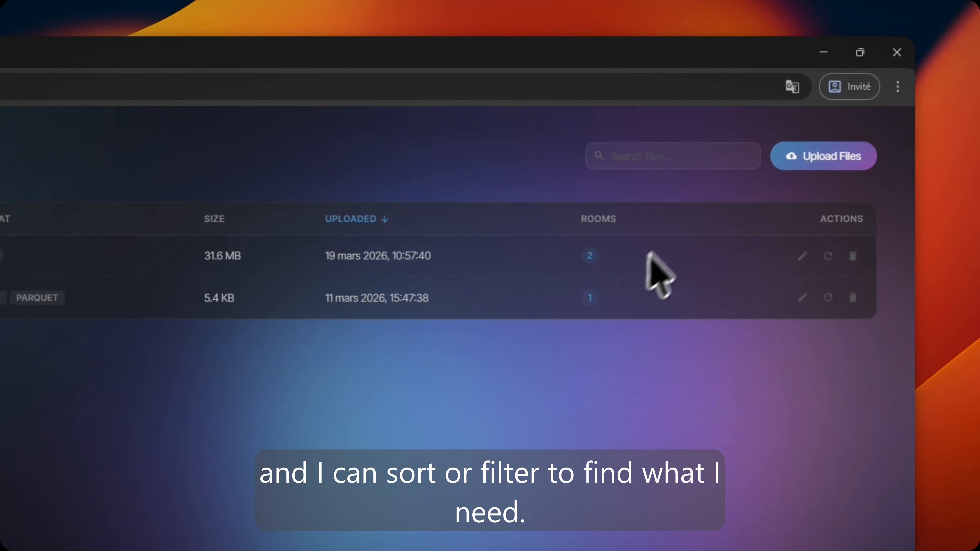
left_click(815, 157)
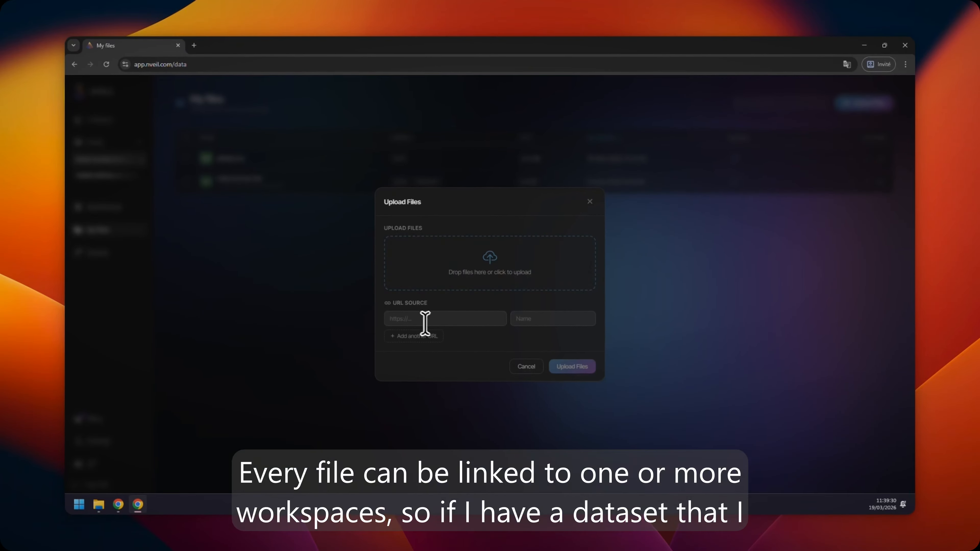
left_click(589, 201)
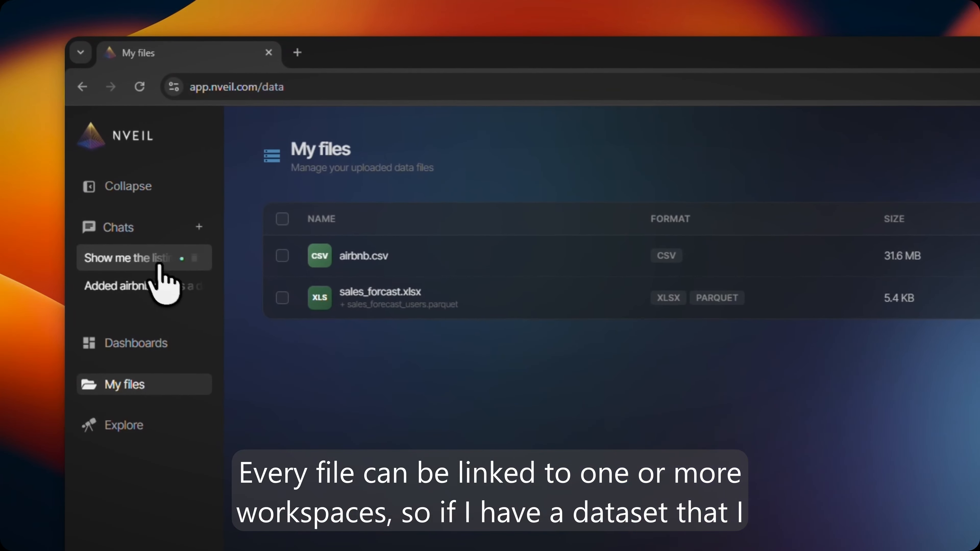
- Return to the listings chat, open its data sources, and unlink and relink airbnb.csv
left_click(111, 160)
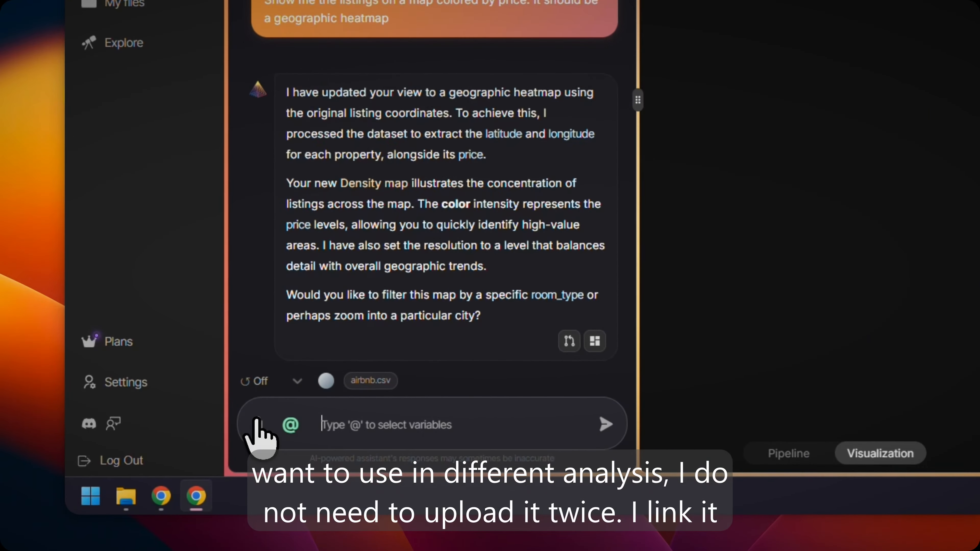
left_click(173, 466)
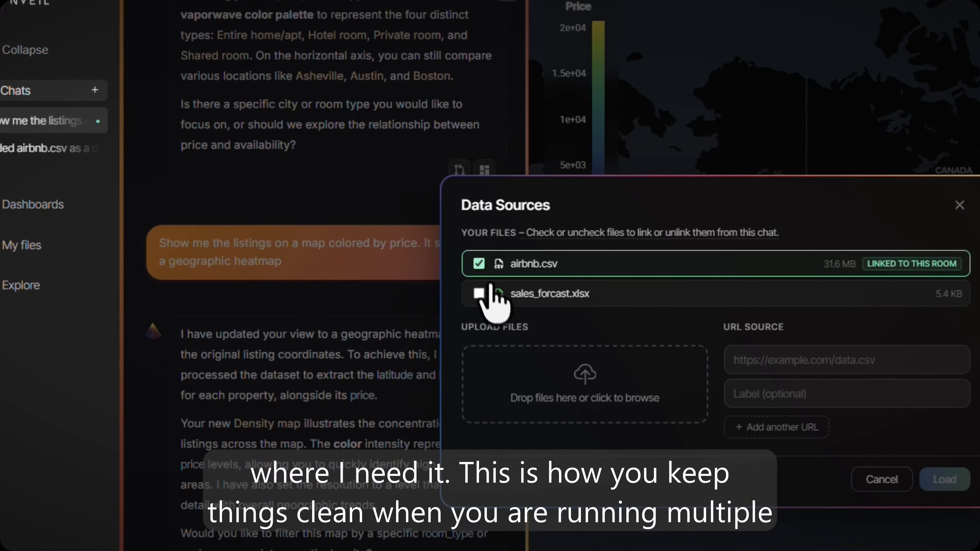
left_click(356, 240)
left_click(356, 240)
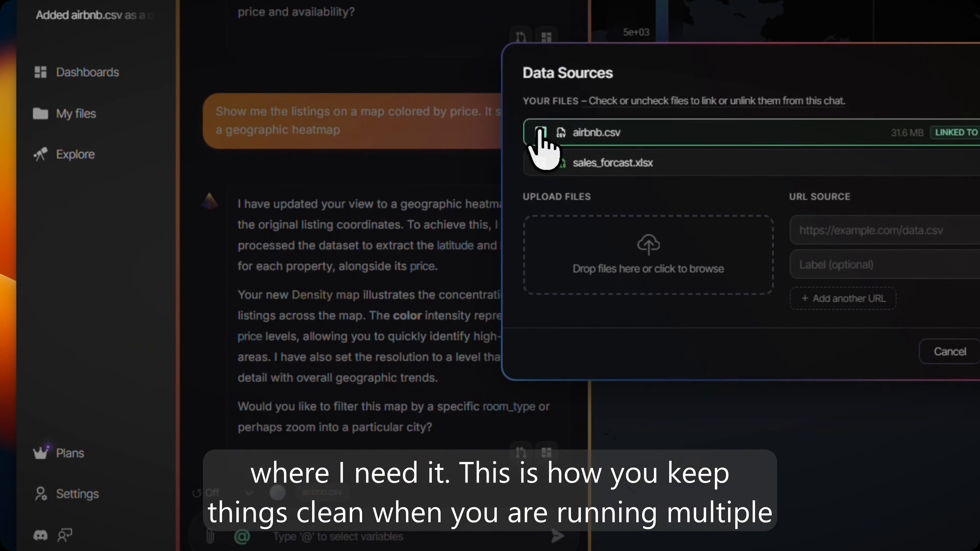
left_click(475, 339)
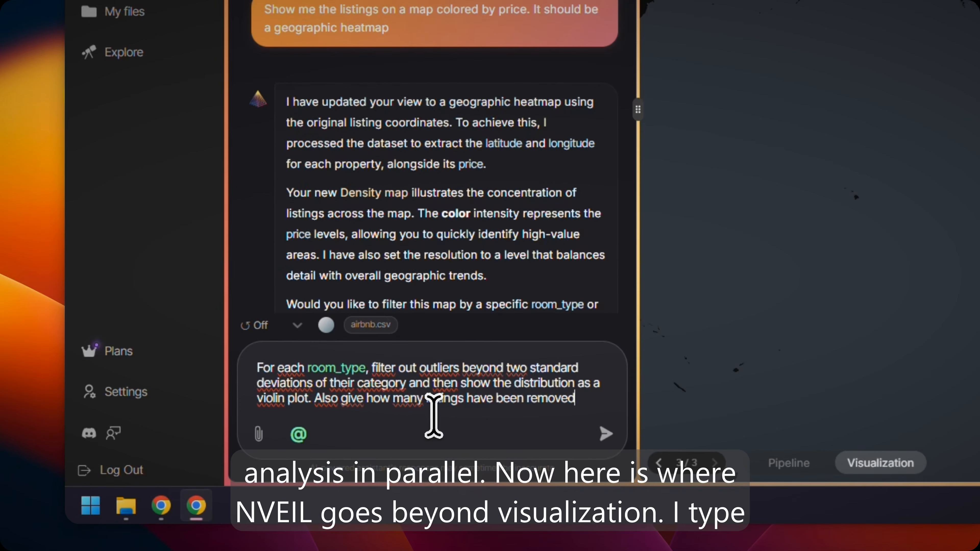
- Request a violin plot per room_type without outliers beyond two standard deviations, plus the removed listings count, and toggle the Hotel room series
key("Return")
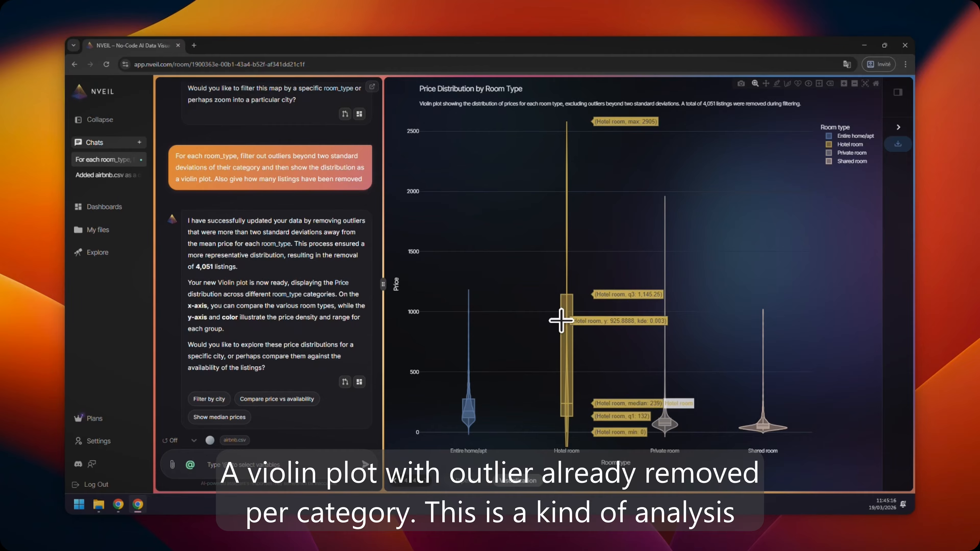
left_click(841, 146)
left_click(839, 143)
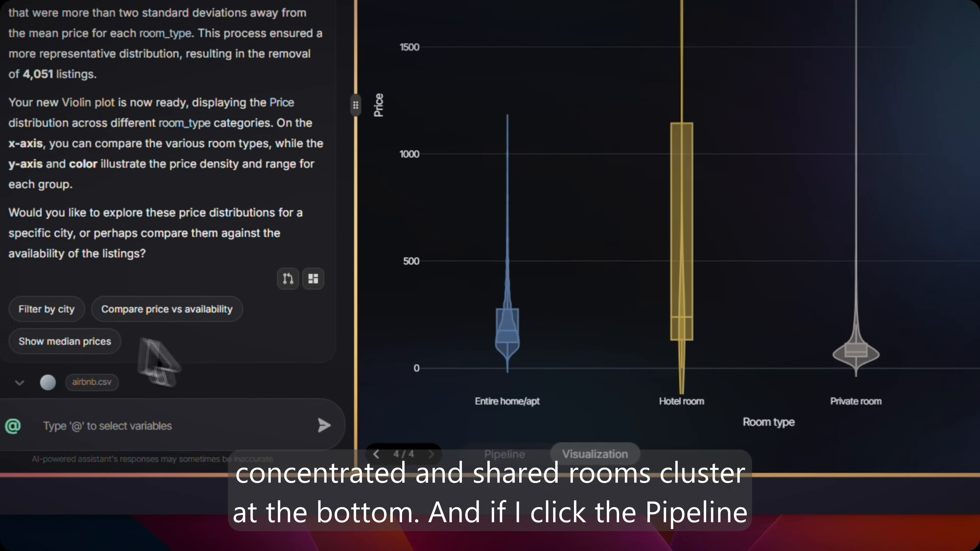
- Open the analysis pipeline and inspect the airbnb, Filtered Listings (within 2 Std Dev) and Outlier Removal Summary nodes
left_click(465, 479)
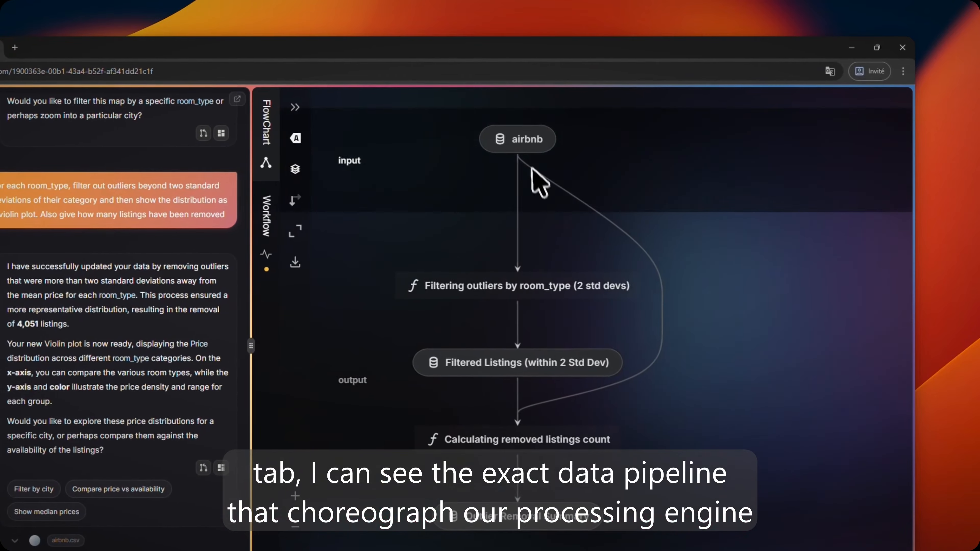
left_click(598, 119)
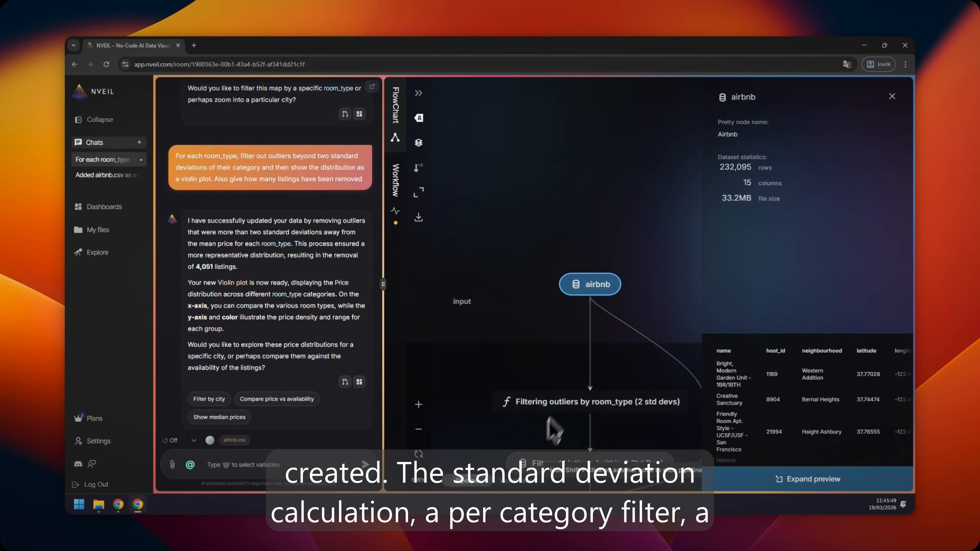
left_click(553, 465)
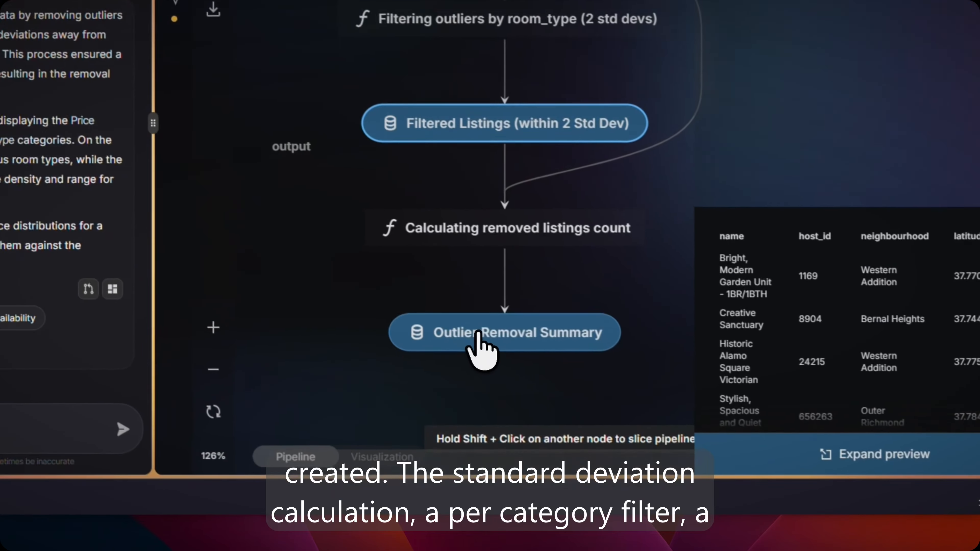
left_click(587, 409)
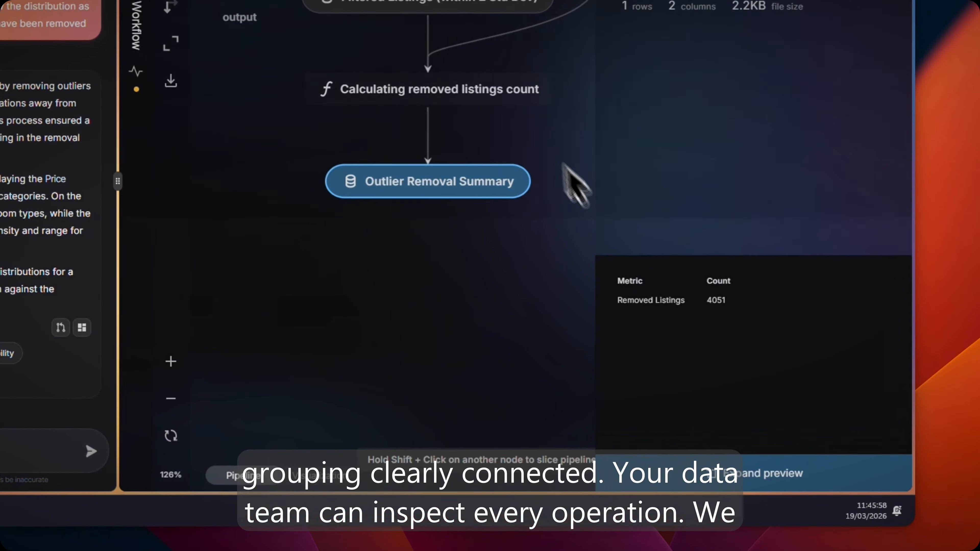
- Examine the expanded data preview of the Filtered Listings node and the pipeline's workflow status, then return to the flowchart
left_click(617, 160)
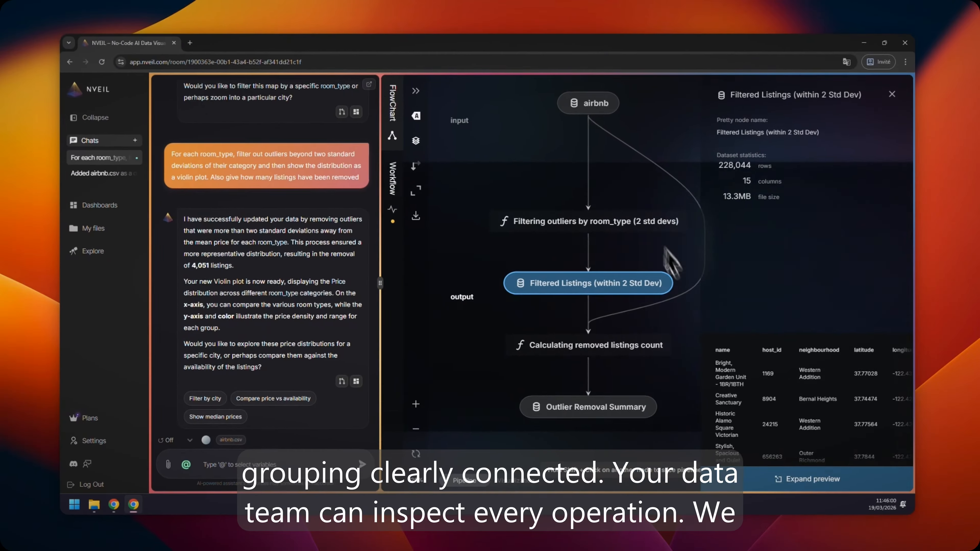
left_click(799, 479)
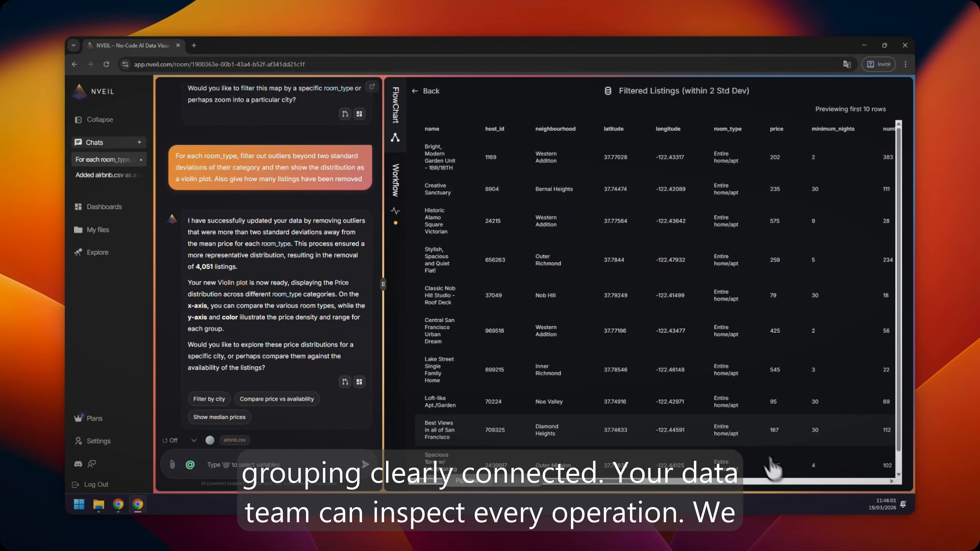
left_click_drag(611, 478, 571, 469)
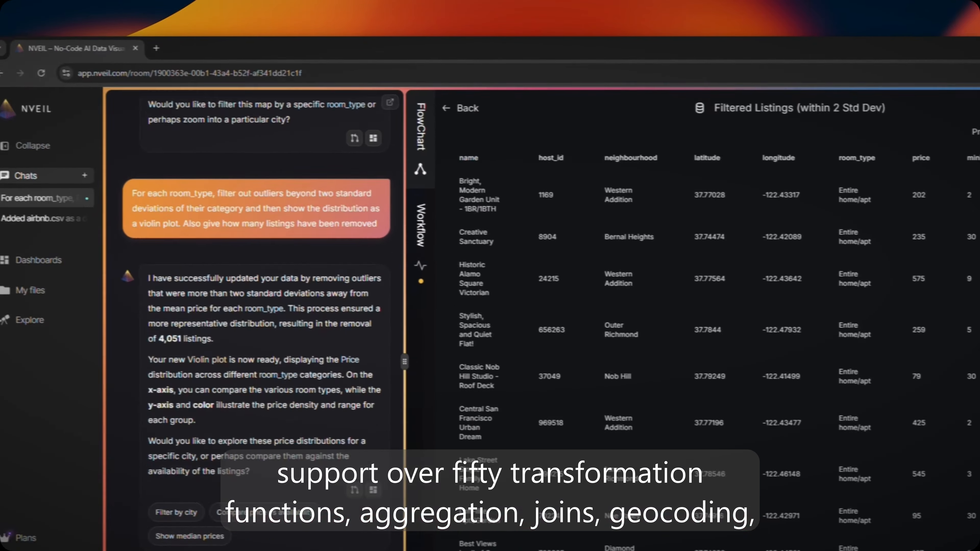
left_click(465, 108)
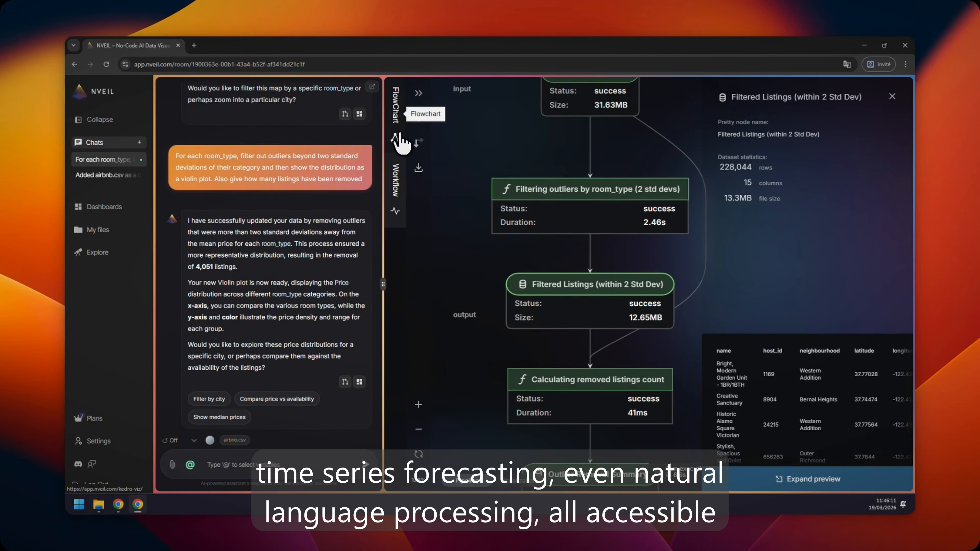
left_click(397, 139)
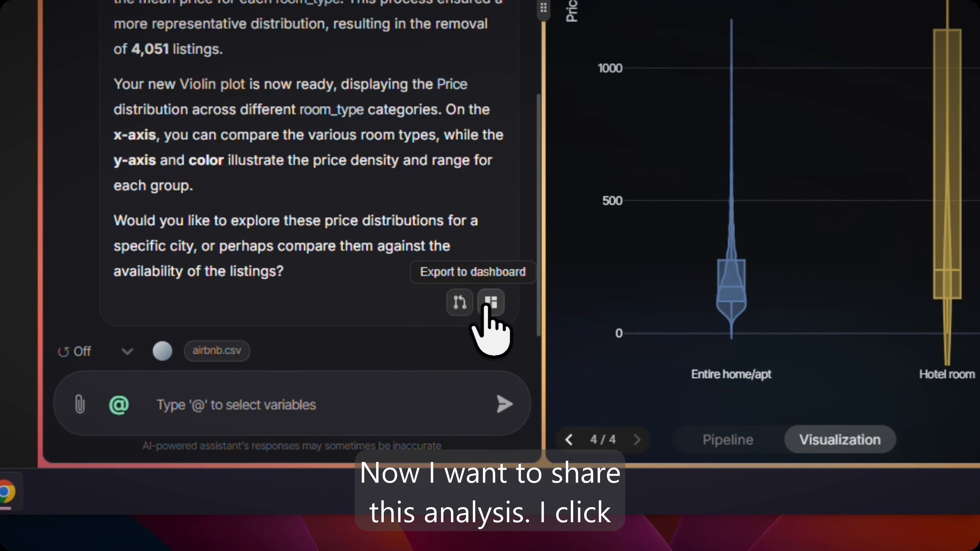
- Export the violin plot to a new dashboard named Airbnb Dashboard
left_click(487, 304)
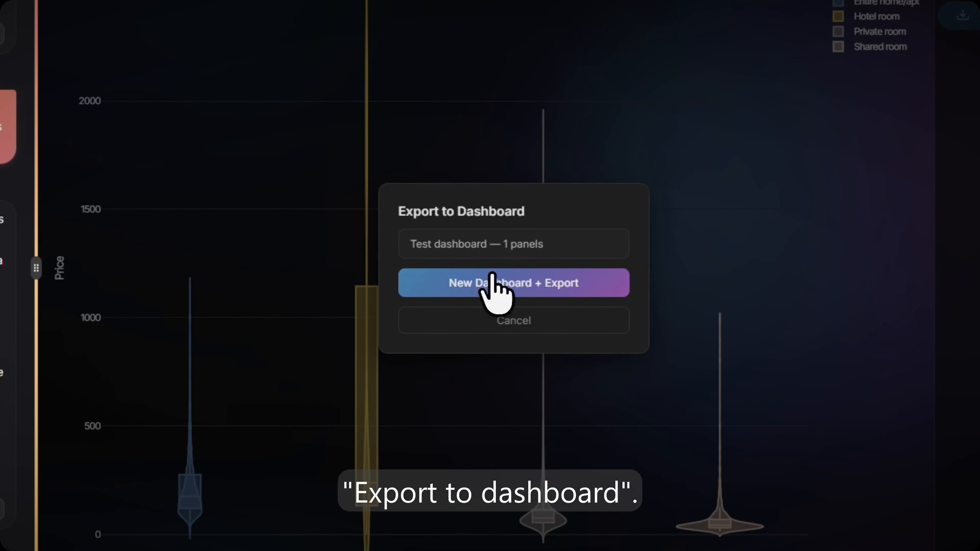
left_click(490, 276)
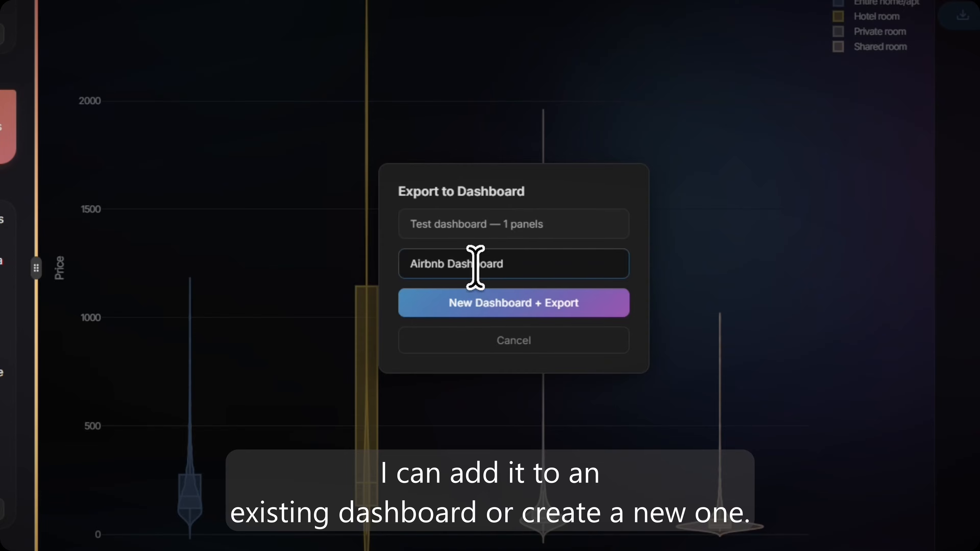
left_click(524, 299)
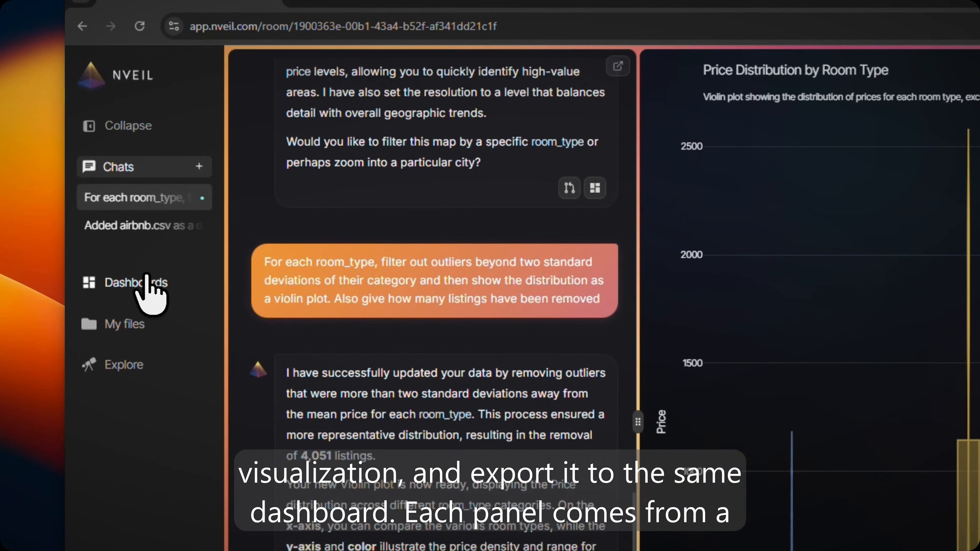
- Open the dashboards and examine the PhysiCell dashboard's panels, including the ADP histogram, metabolic profile and cardiac CT rendering
left_click(147, 276)
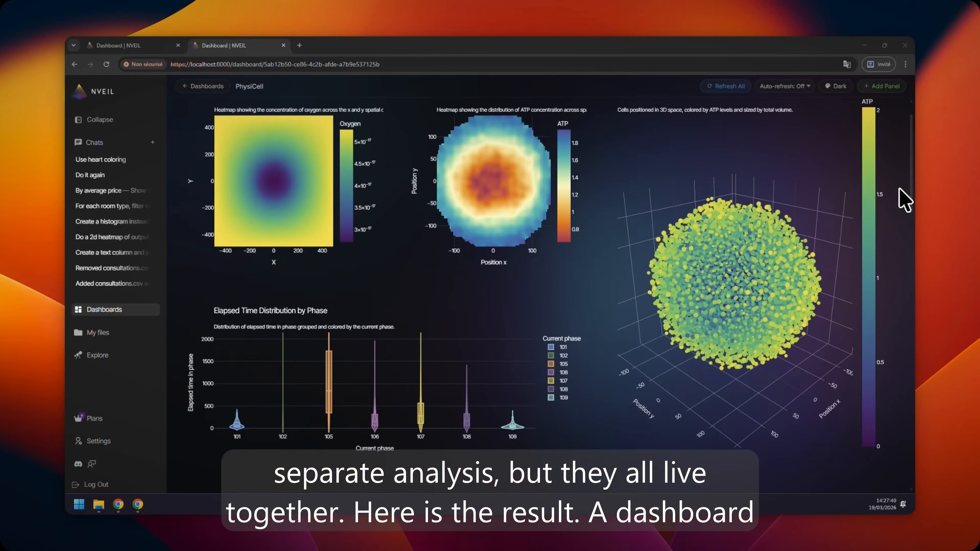
scroll(900, 190, "up", 1)
mouse_move(735, 309)
left_mouse_down()
mouse_move(718, 317)
mouse_move(744, 314)
left_mouse_up()
scroll(744, 314, "up", 5)
scroll(744, 314, "down", 5)
scroll(851, 268, "down", 9)
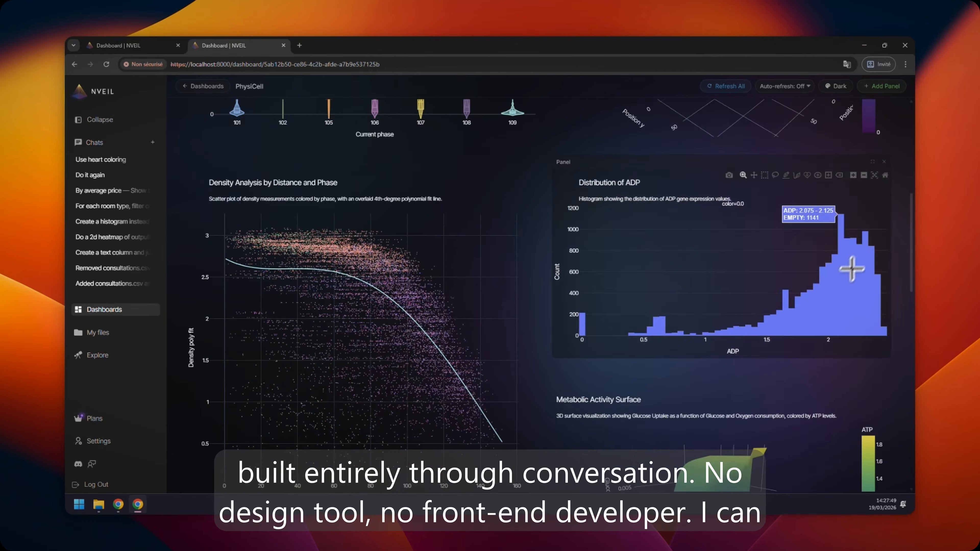
scroll(542, 319, "down", 6)
scroll(542, 319, "down", 5)
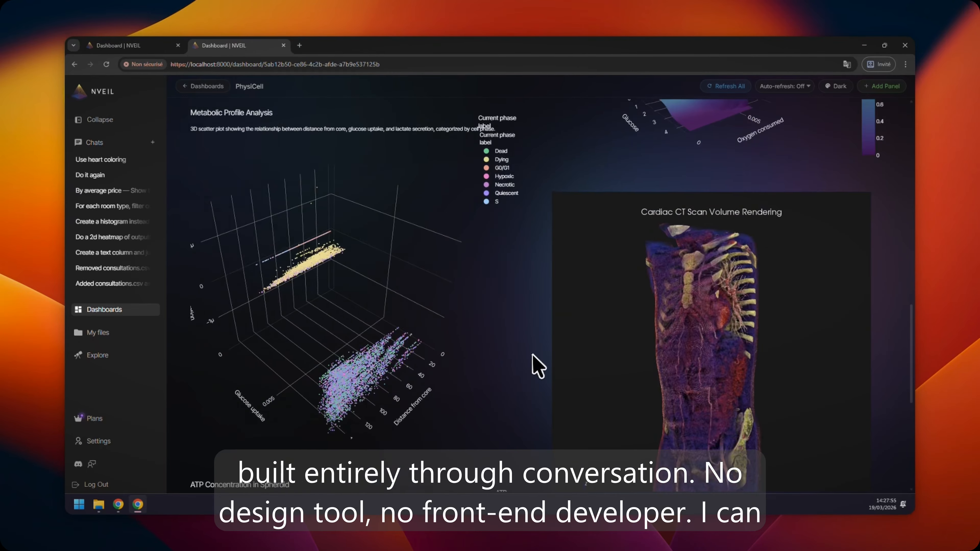
- Shrink the Metabolic Profile Analysis panel on the PhysiCell dashboard in both width and height
left_click_drag(521, 436, 424, 250)
scroll(479, 240, "up", 2)
scroll(533, 241, "down", 4)
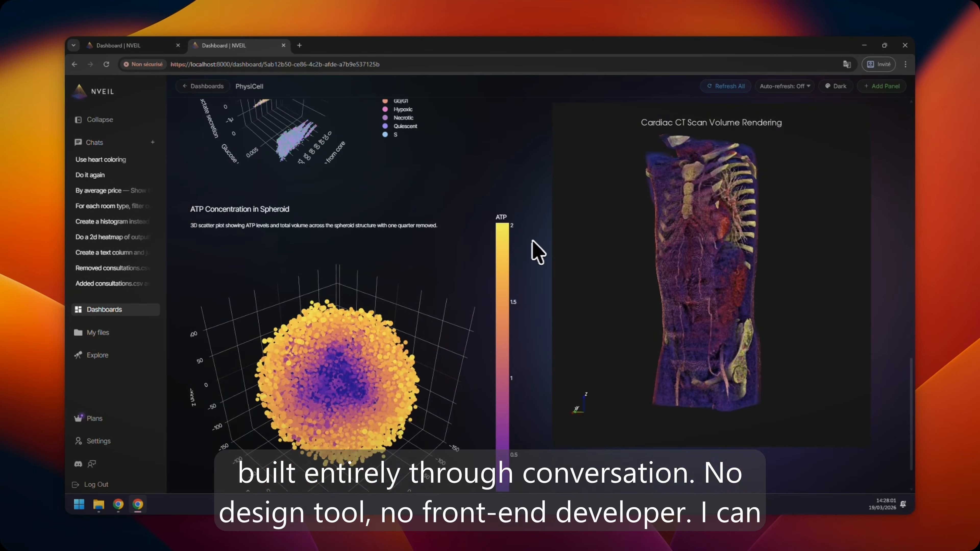
- Examine the cardiac CT rendering up close and rotate the ATP Concentration in Spheroid plot to view its cut-away quarter
scroll(714, 255, "up", 5)
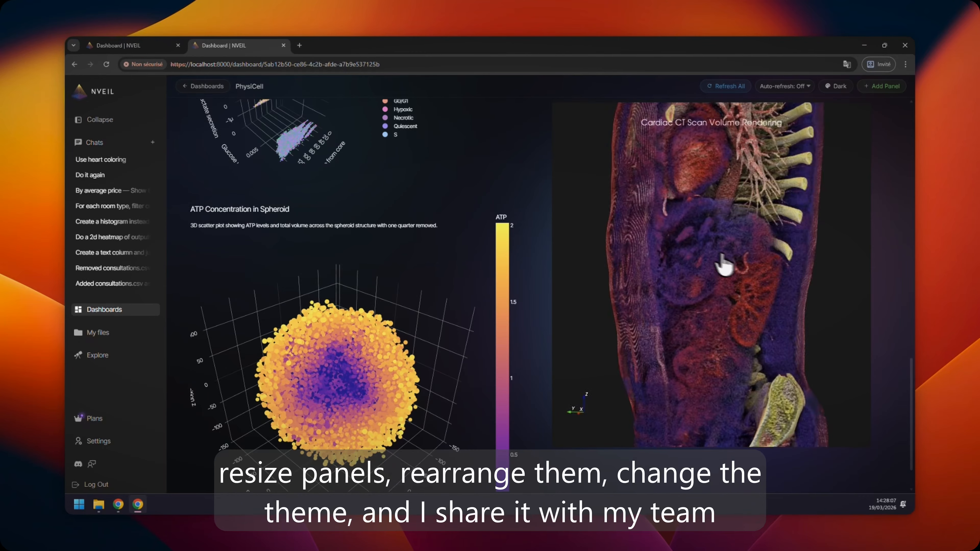
scroll(890, 228, "up", 2)
scroll(889, 227, "down", 3)
left_click_drag(315, 386, 360, 360)
scroll(879, 371, "up", 2)
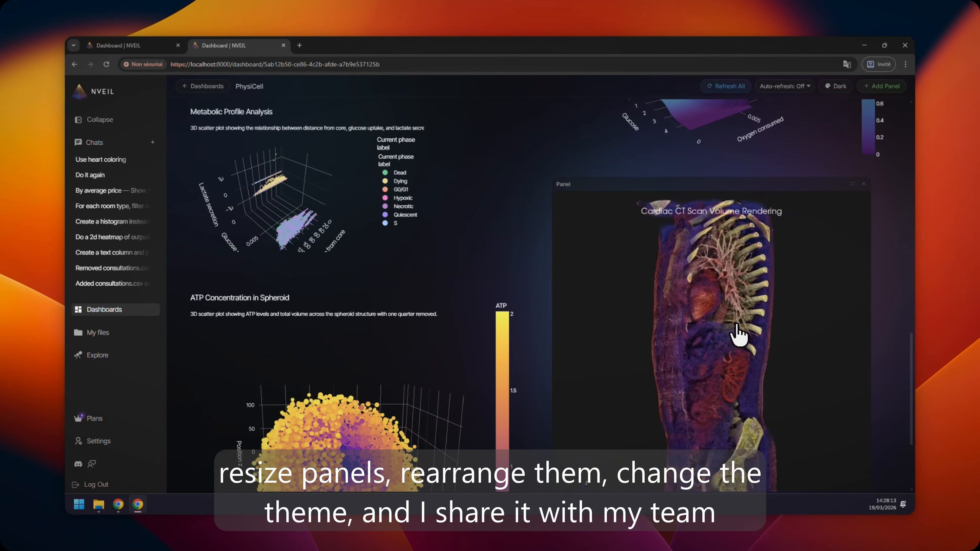
- Set the dashboard's auto-refresh interval to 5s
scroll(797, 348, "up", 8)
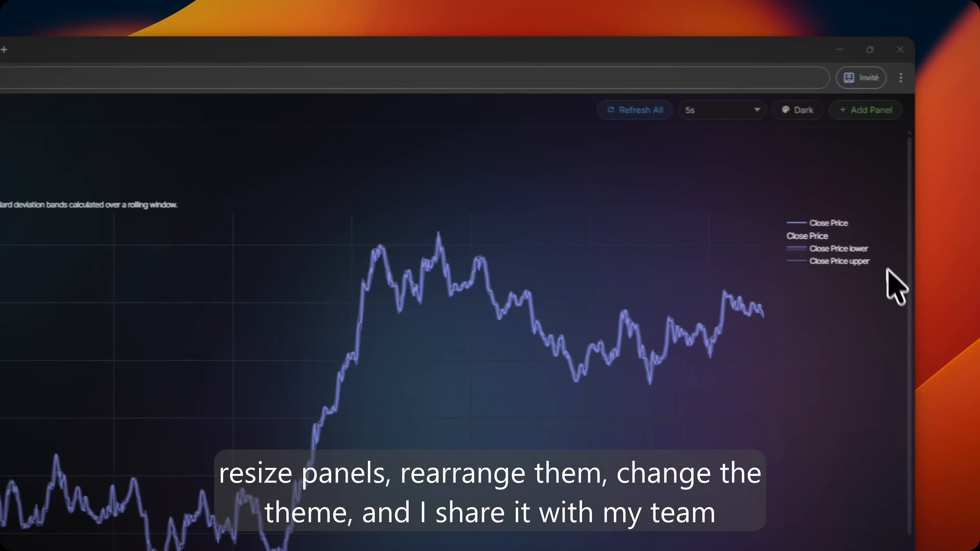
left_click(722, 131)
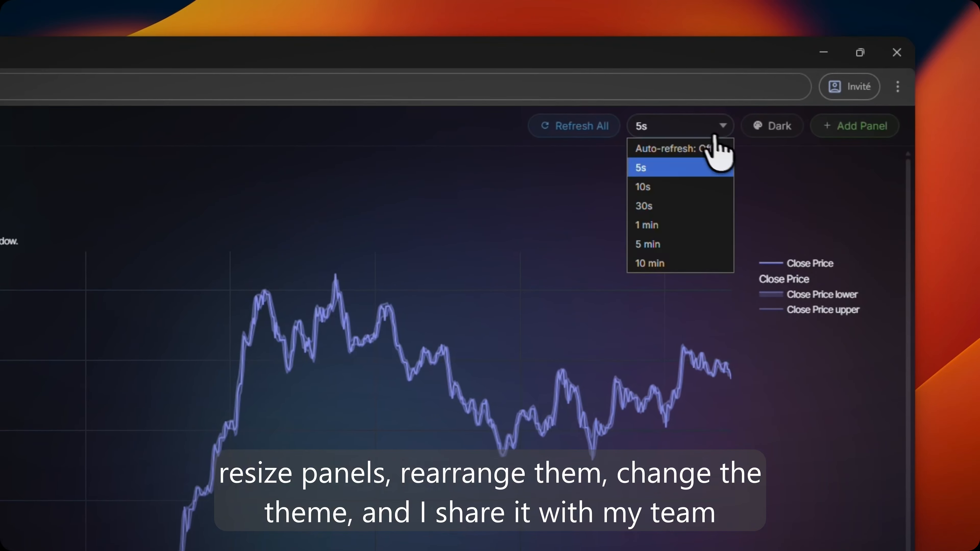
scroll(903, 273, "down", 5)
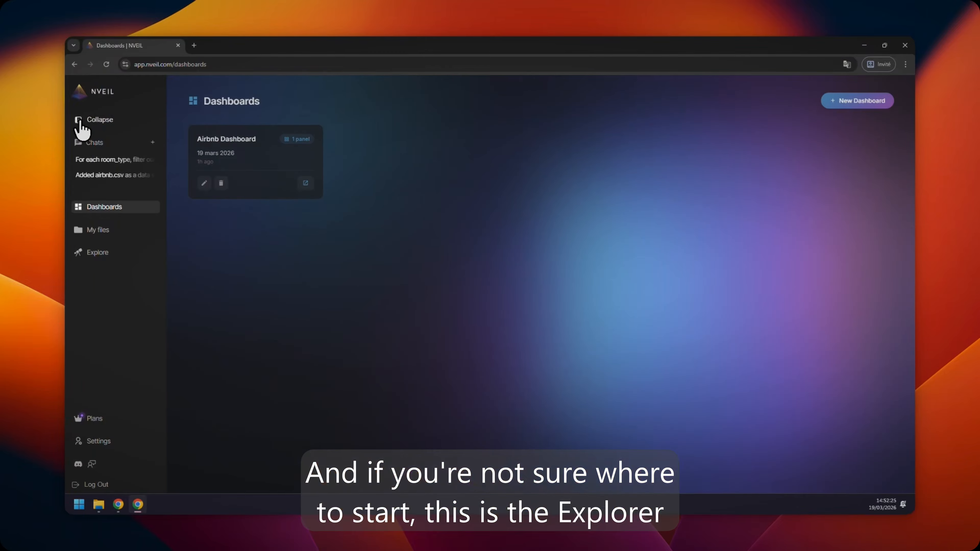
- Open the Explore page and browse the Visualization Types gallery from the bar chart to the geographical map cards
left_click(98, 254)
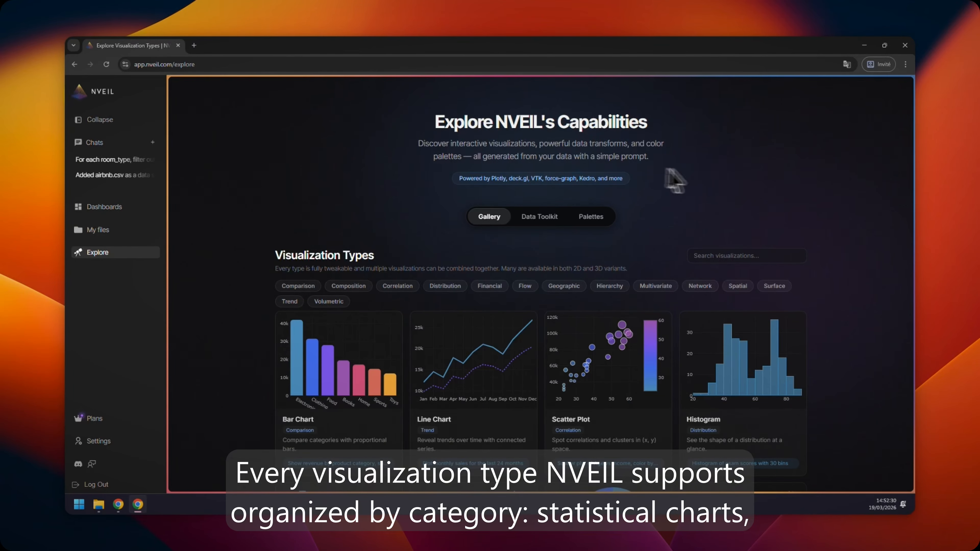
scroll(806, 189, "down", 6)
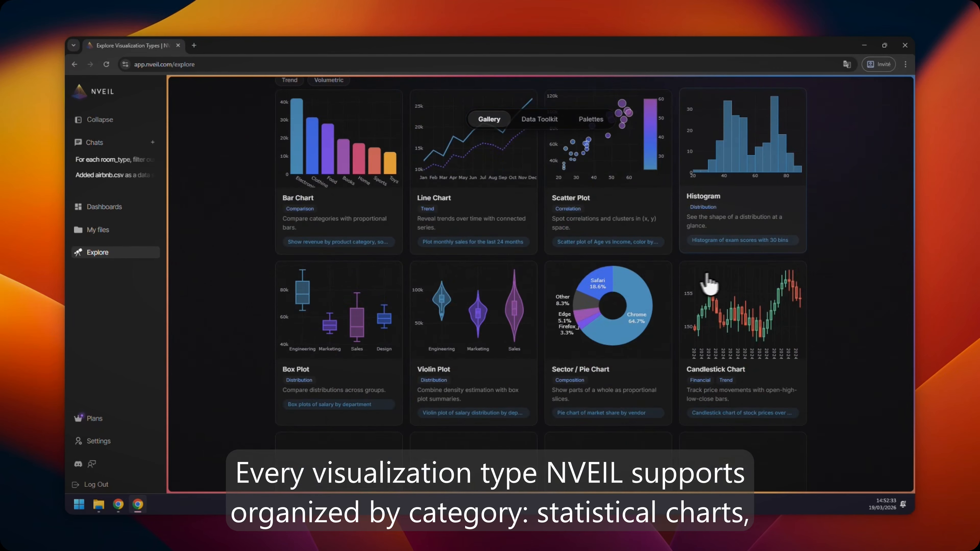
scroll(624, 298, "down", 2)
scroll(812, 272, "down", 2)
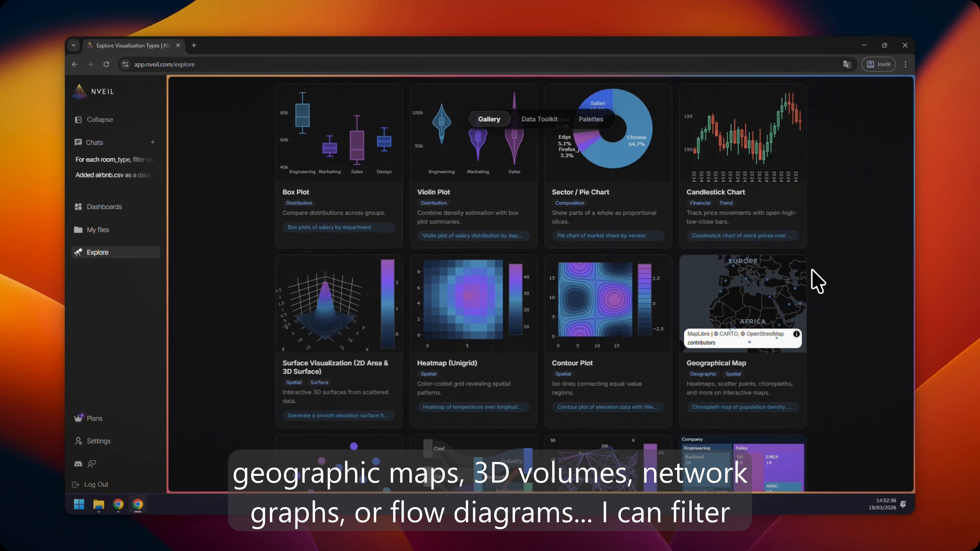
- Open the Graph visualization's live preview, rearrange its node-link network, and close the preview
scroll(499, 287, "down", 3)
left_click(387, 324)
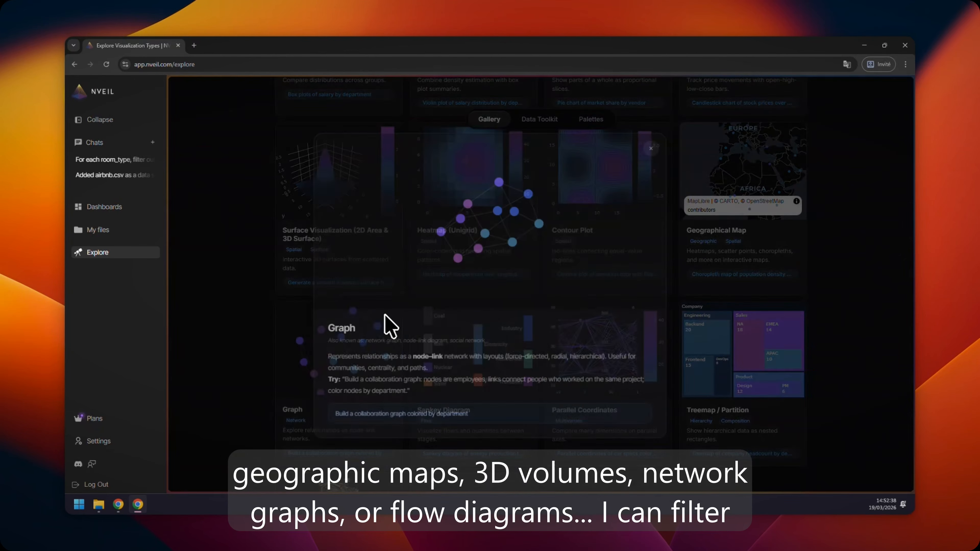
left_click_drag(483, 264, 404, 272)
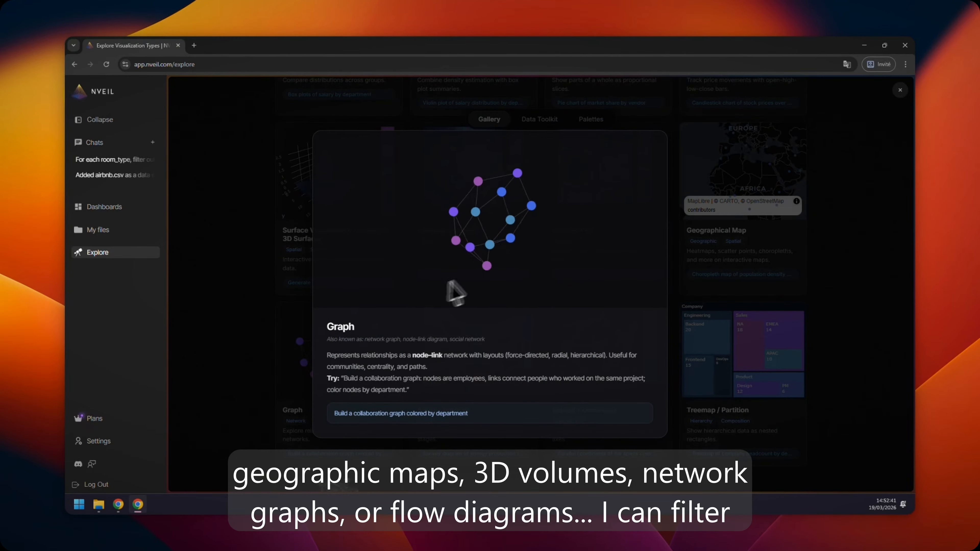
left_click(847, 280)
- Browse the remaining visualization types, including Treemap and Volumetric Rendering, then the Data Toolkit and Color Palettes sections
scroll(830, 288, "down", 2)
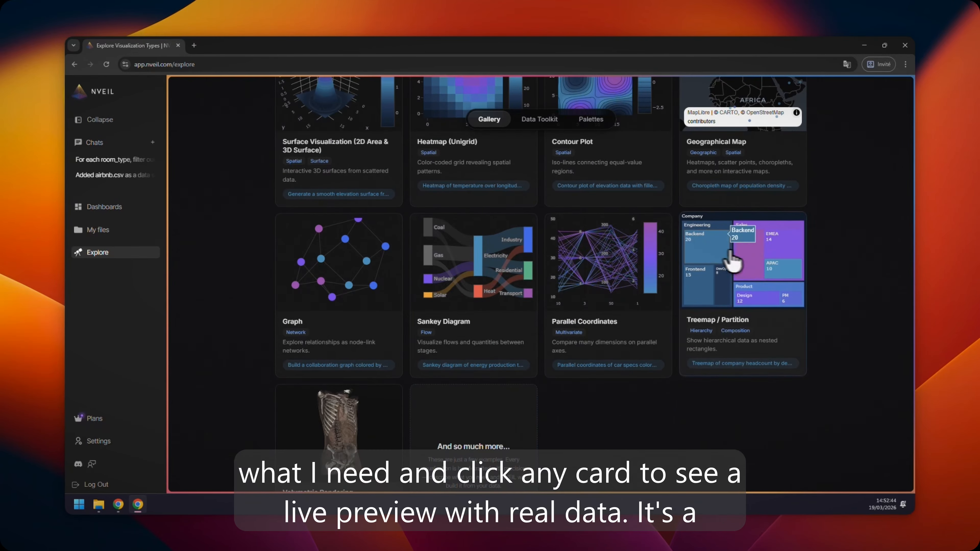
scroll(618, 309, "down", 8)
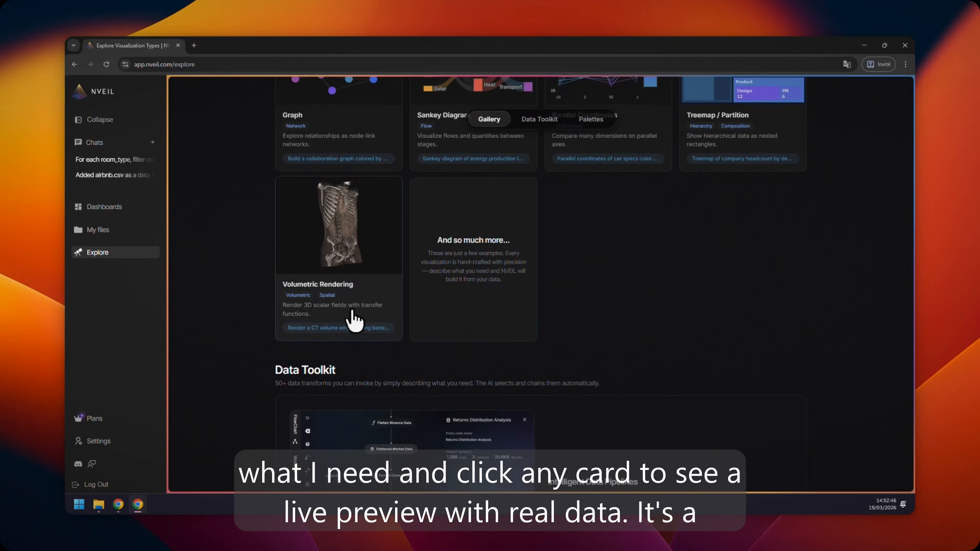
scroll(652, 300, "down", 15)
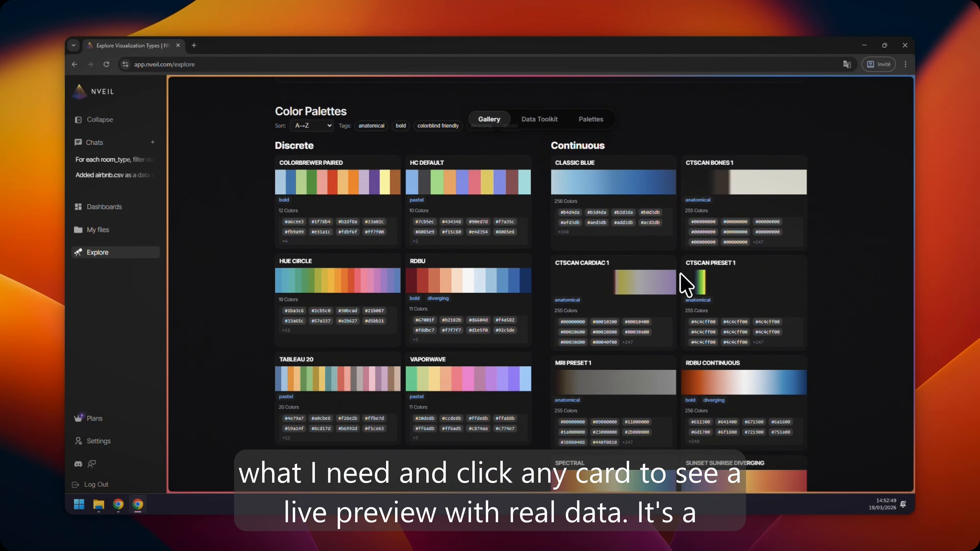